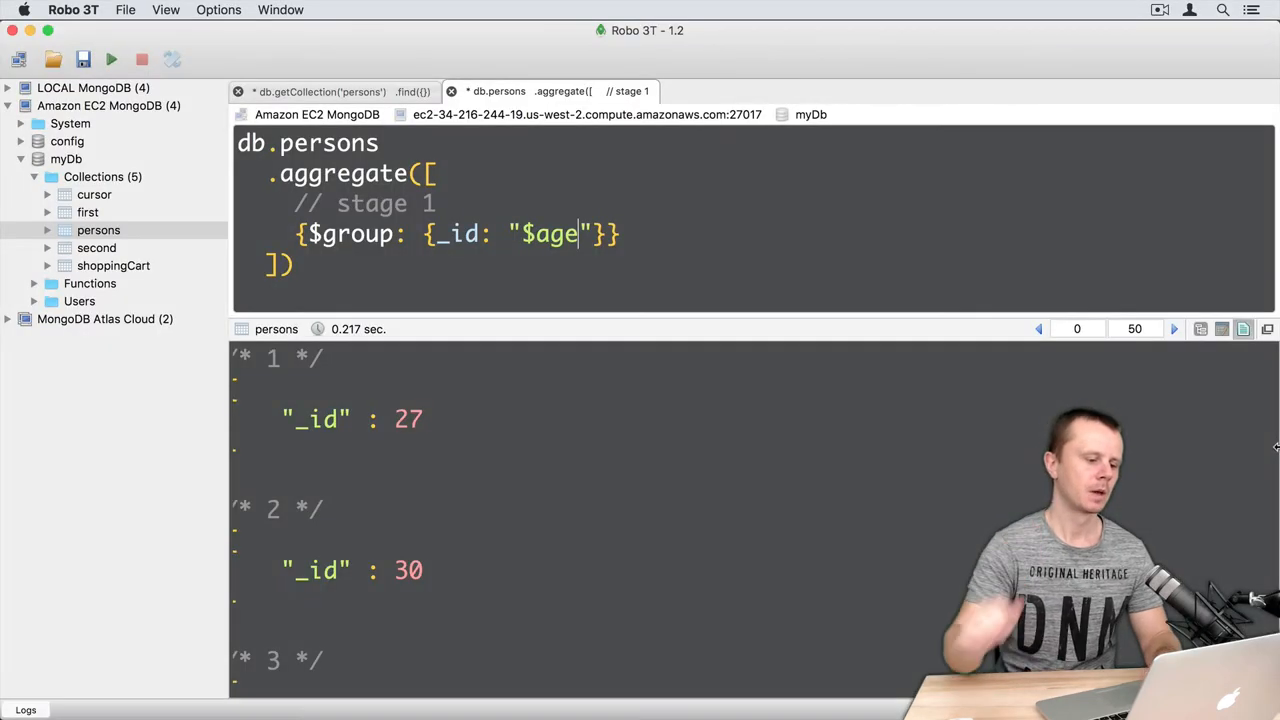
- Rerun the plain find on persons and mark the company and location fields
left_click(390, 91)
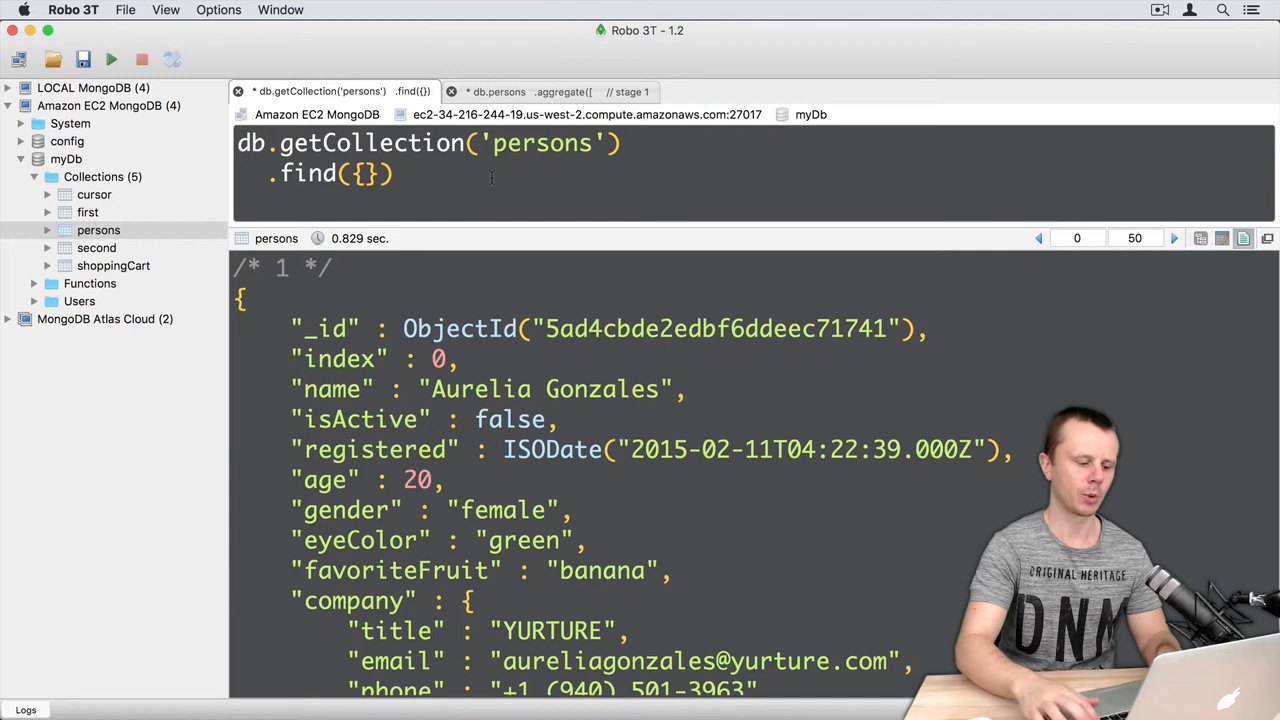
key("super+Return")
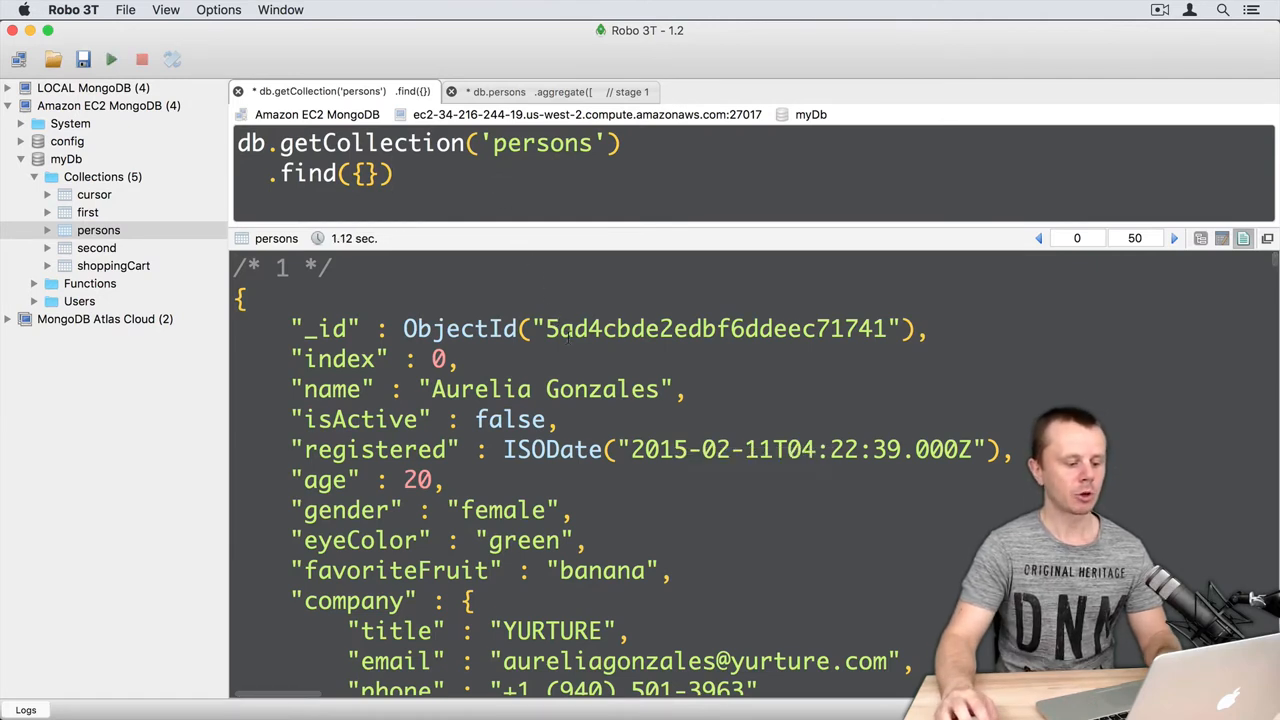
scroll(523, 400, "down", 5)
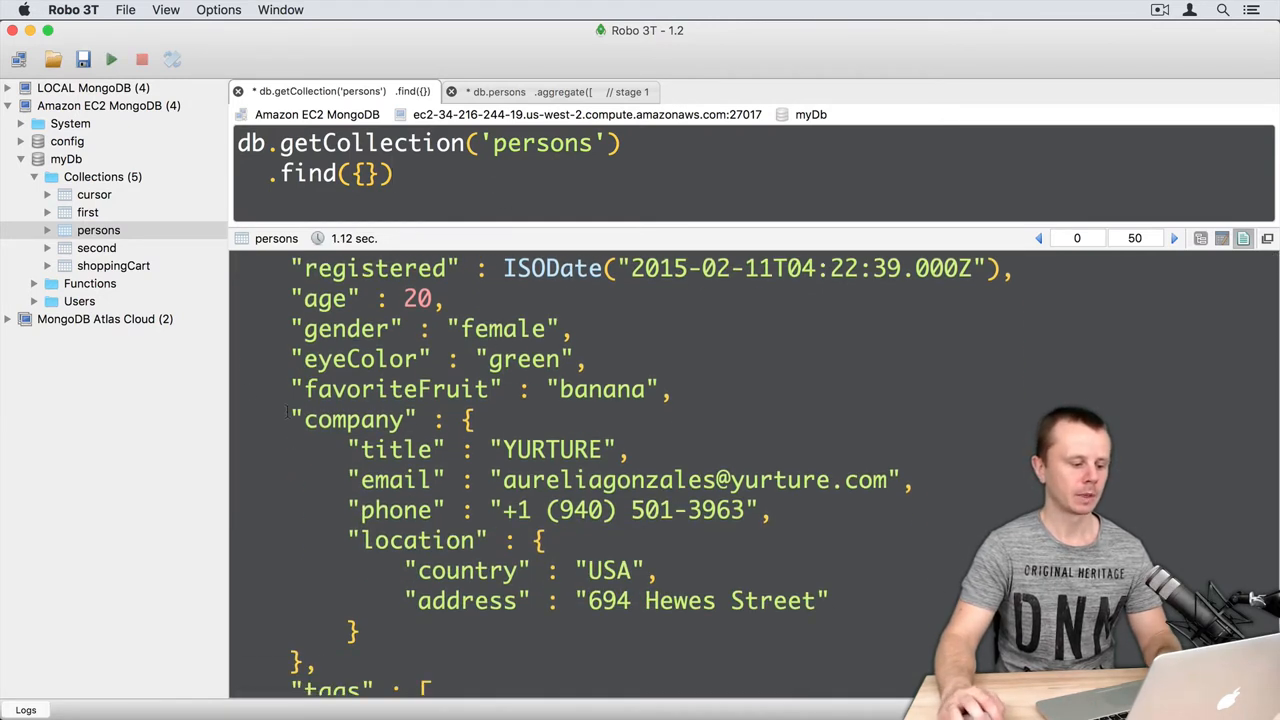
left_click_drag(278, 418, 408, 420)
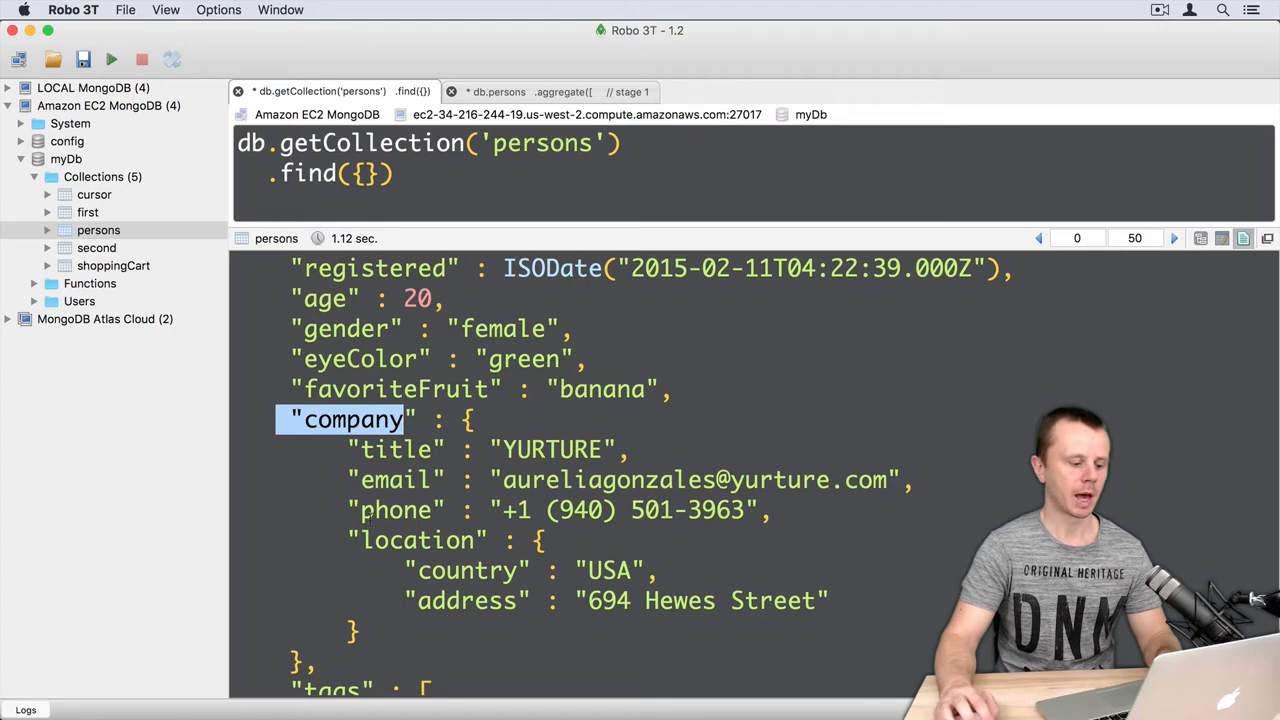
mouse_move(350, 540)
left_mouse_down()
mouse_move(478, 542)
mouse_move(356, 630)
left_mouse_up()
- Highlight the nested company and country field names in the first document
left_click(535, 540)
left_click(542, 540)
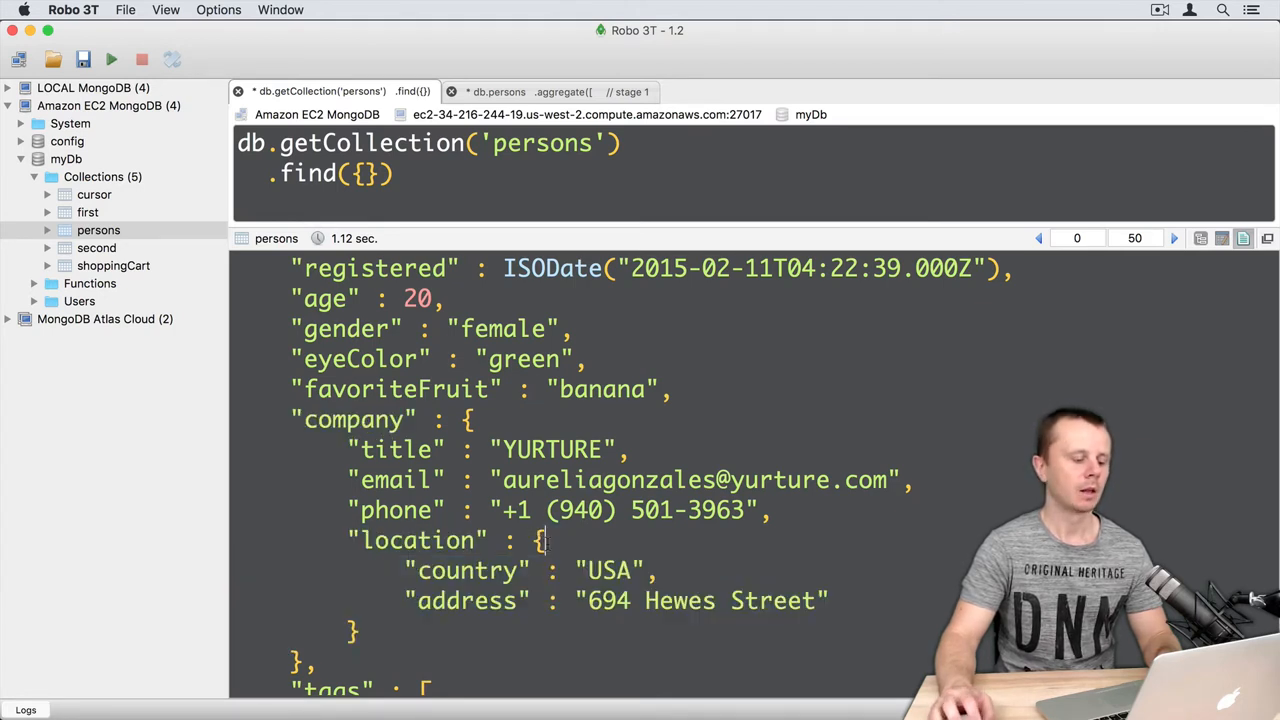
double_click(356, 420)
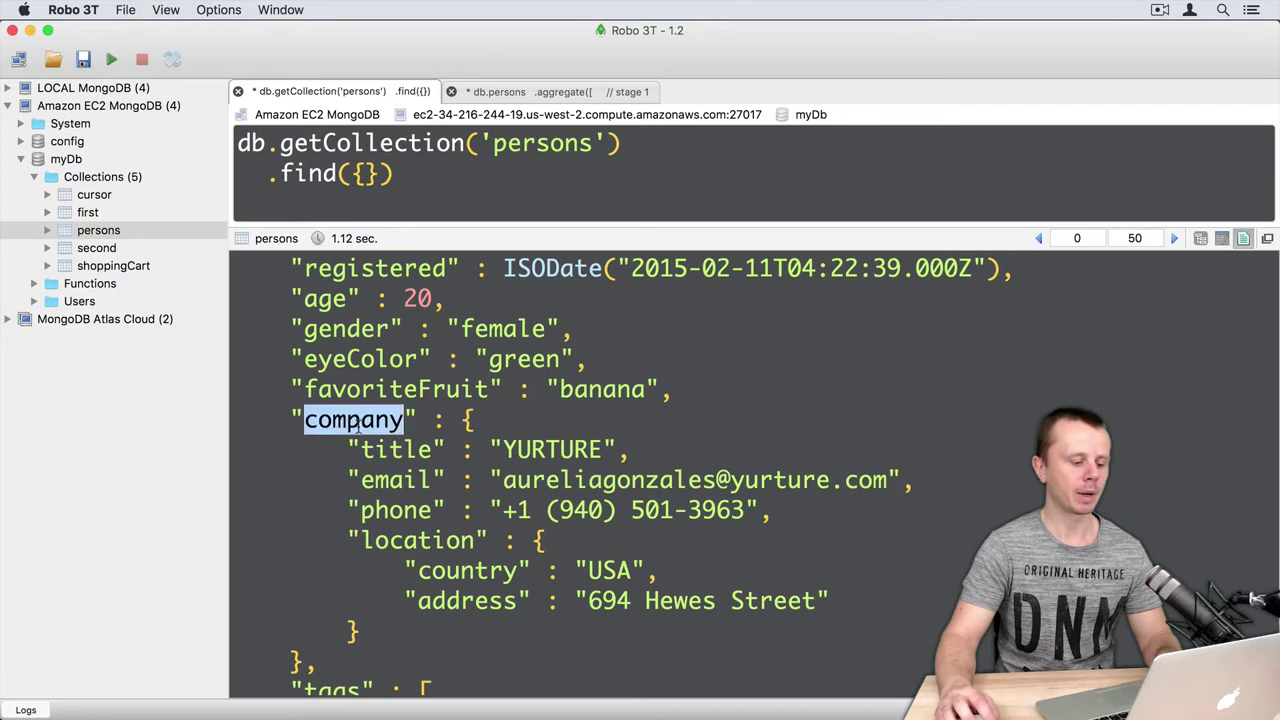
double_click(448, 570)
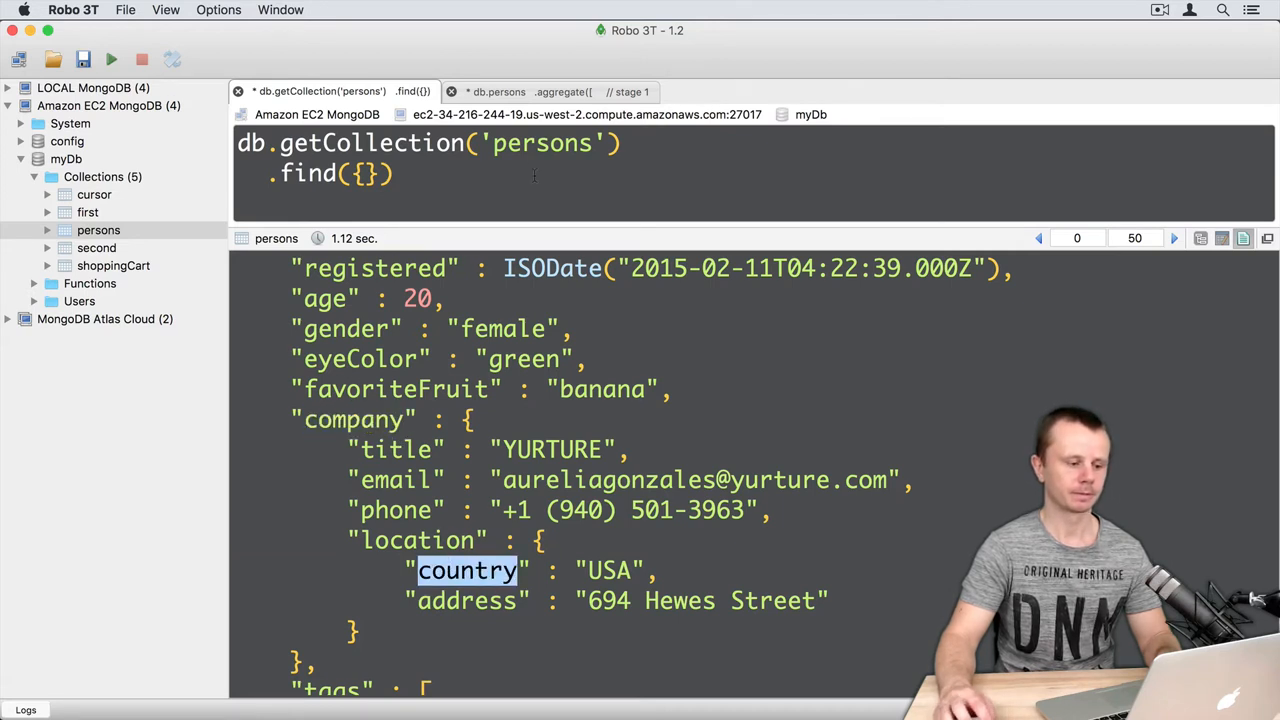
- Set the $group _id to "$company.location.country" and run, listing Germany, France, Italy, USA
left_click(530, 91)
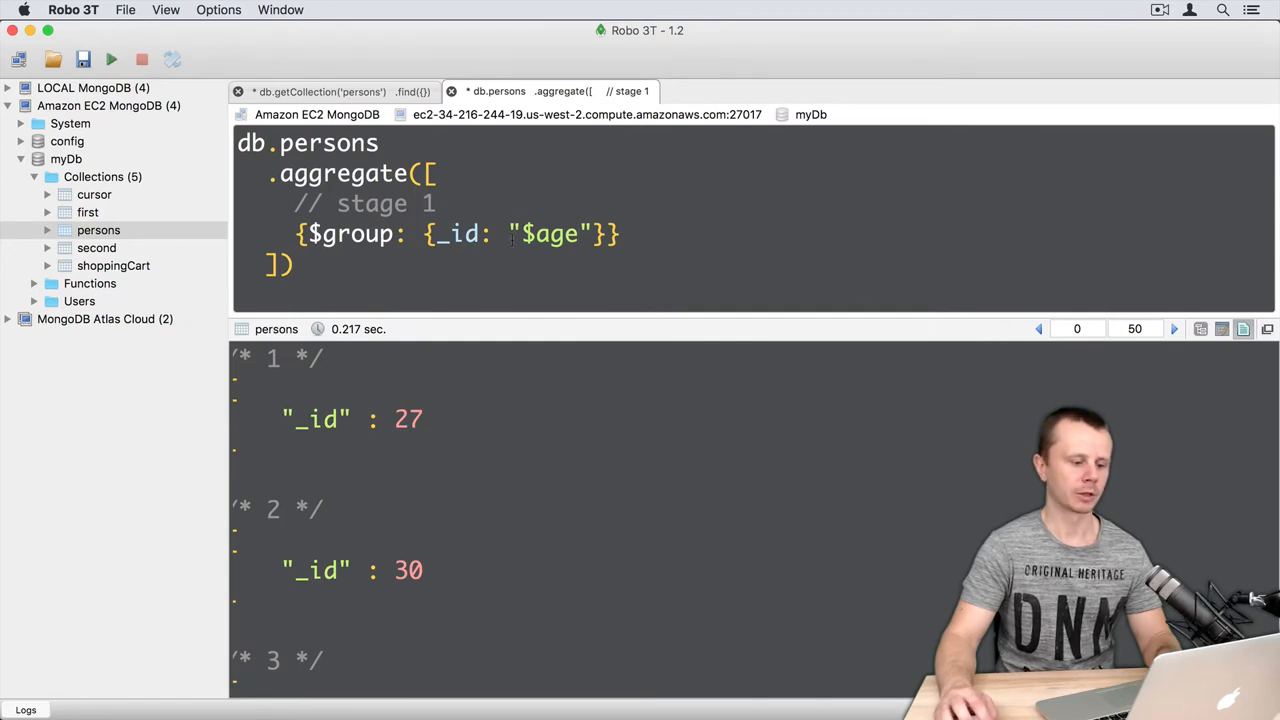
double_click(555, 234)
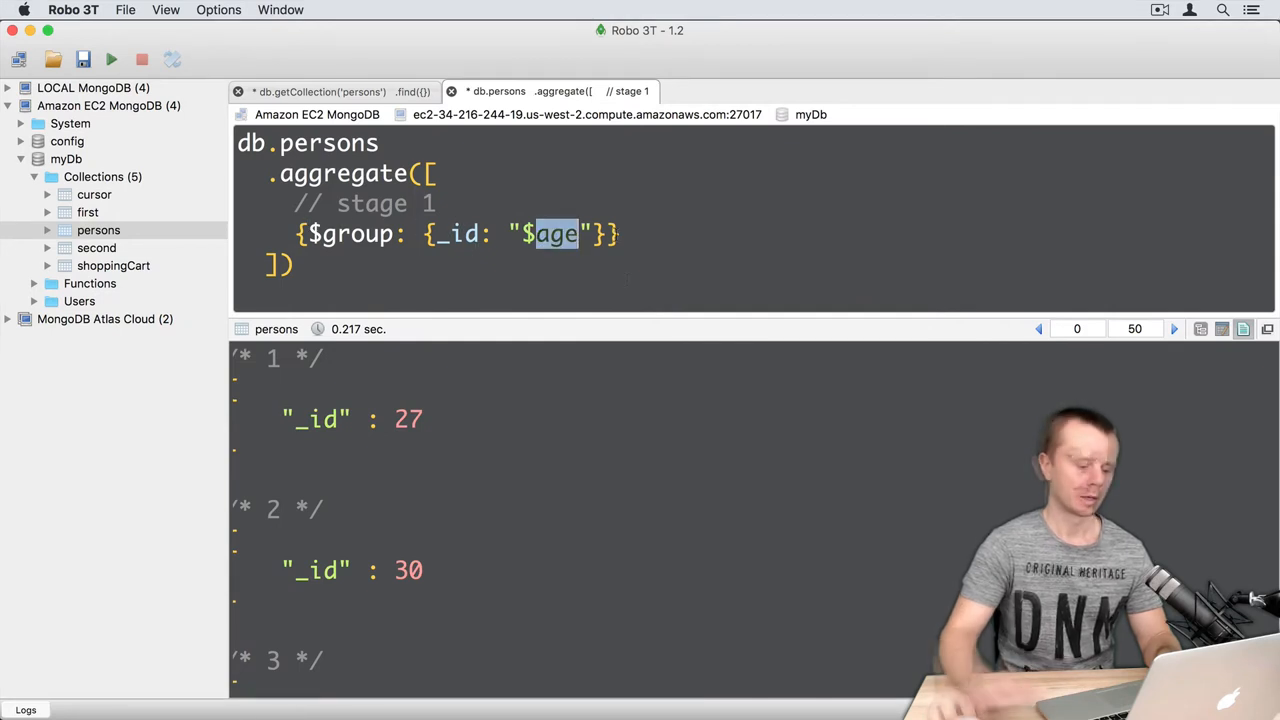
key("Right")
double_click(555, 234)
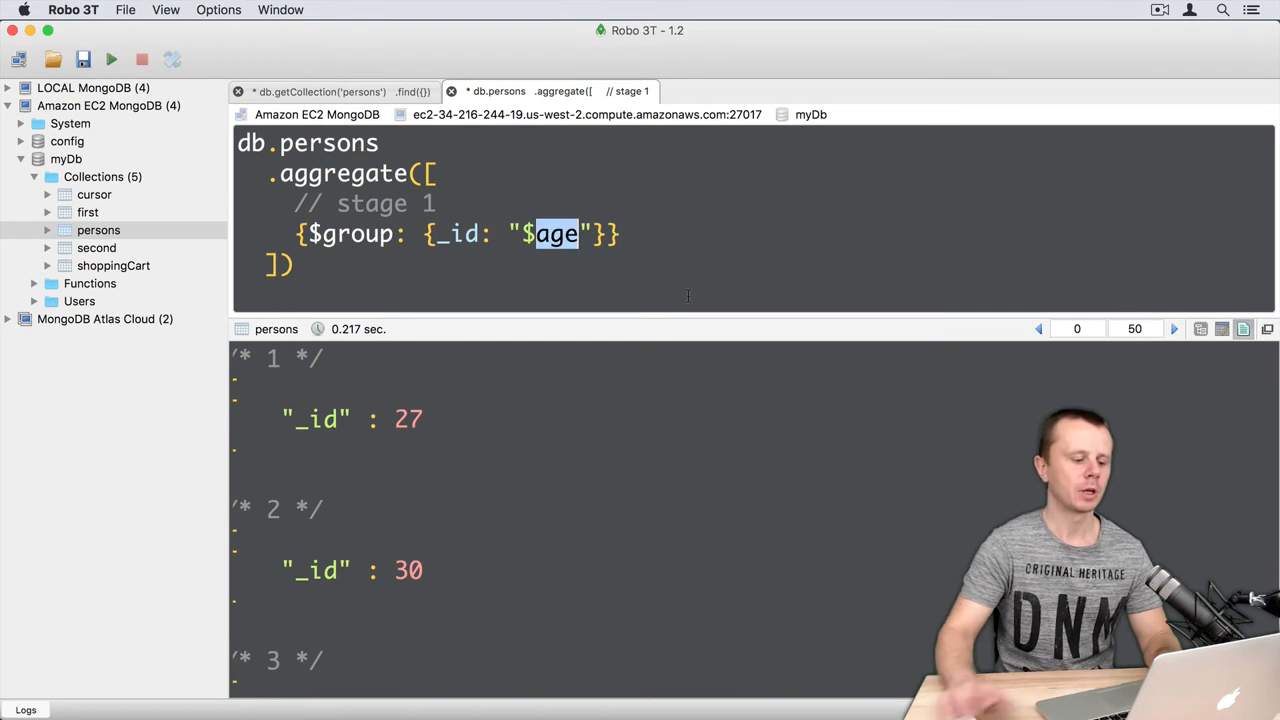
type("company.l")
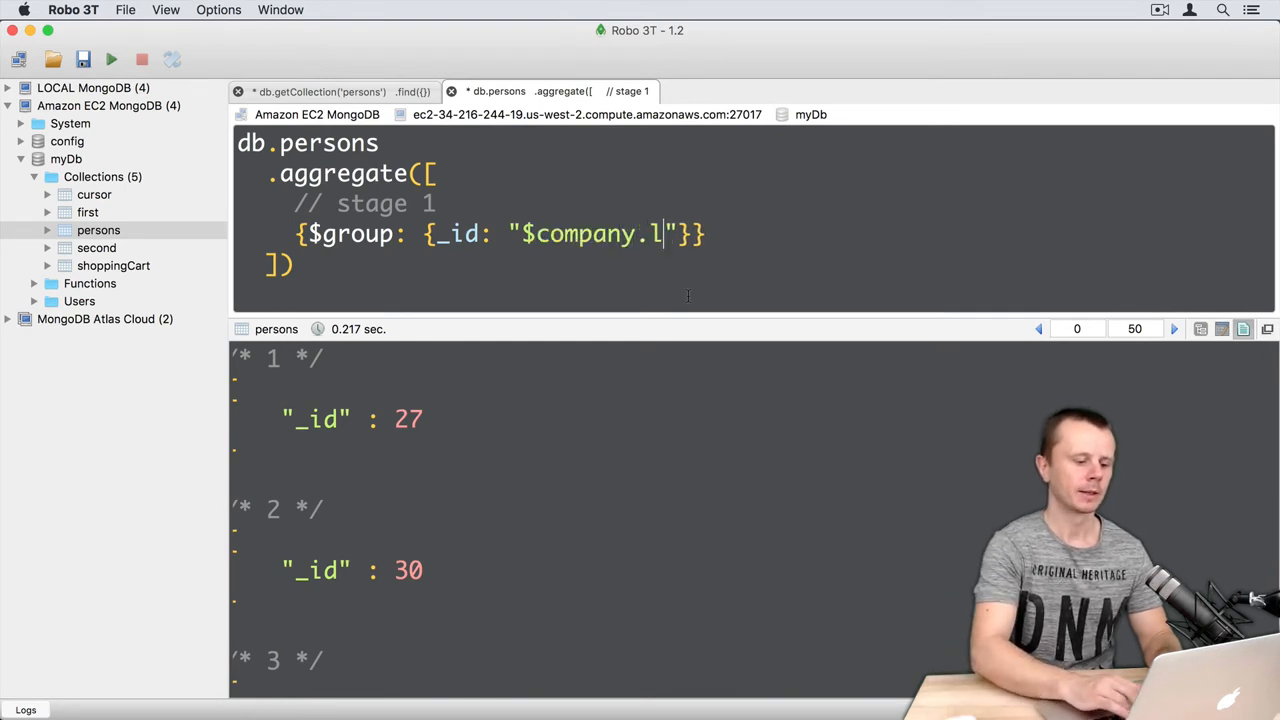
type("ocation.count")
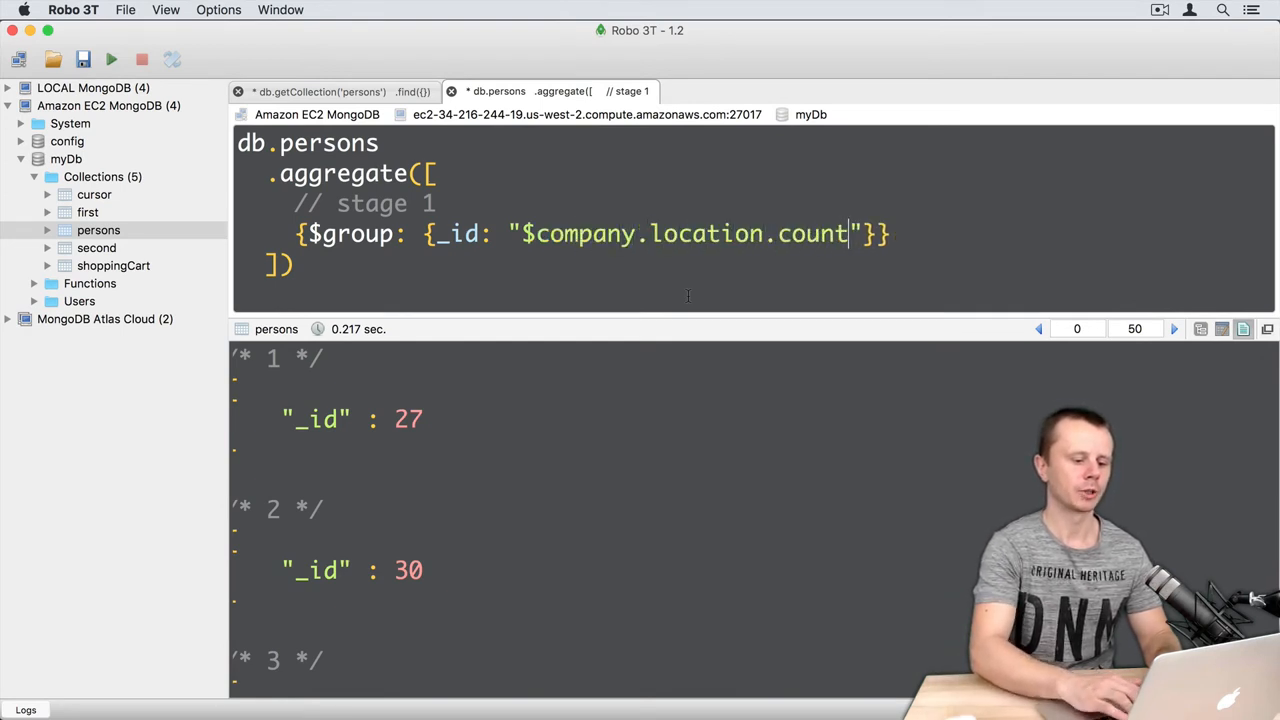
type("ry")
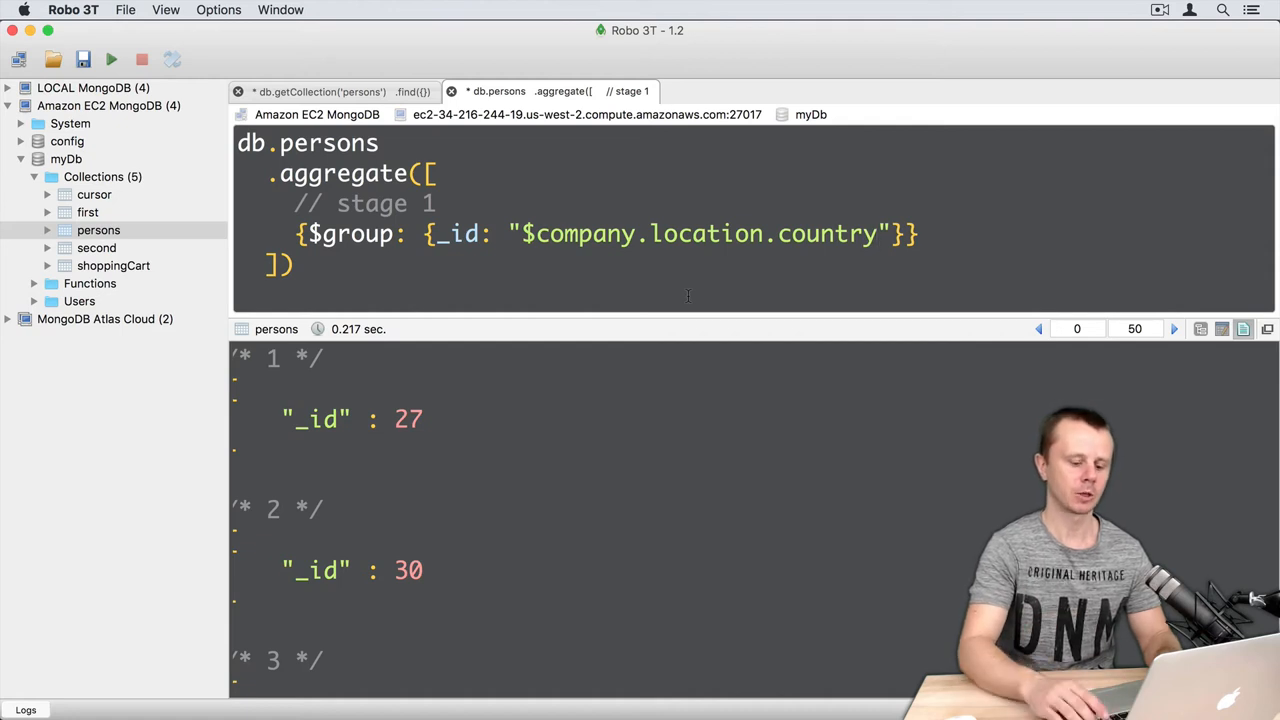
key("super+Return")
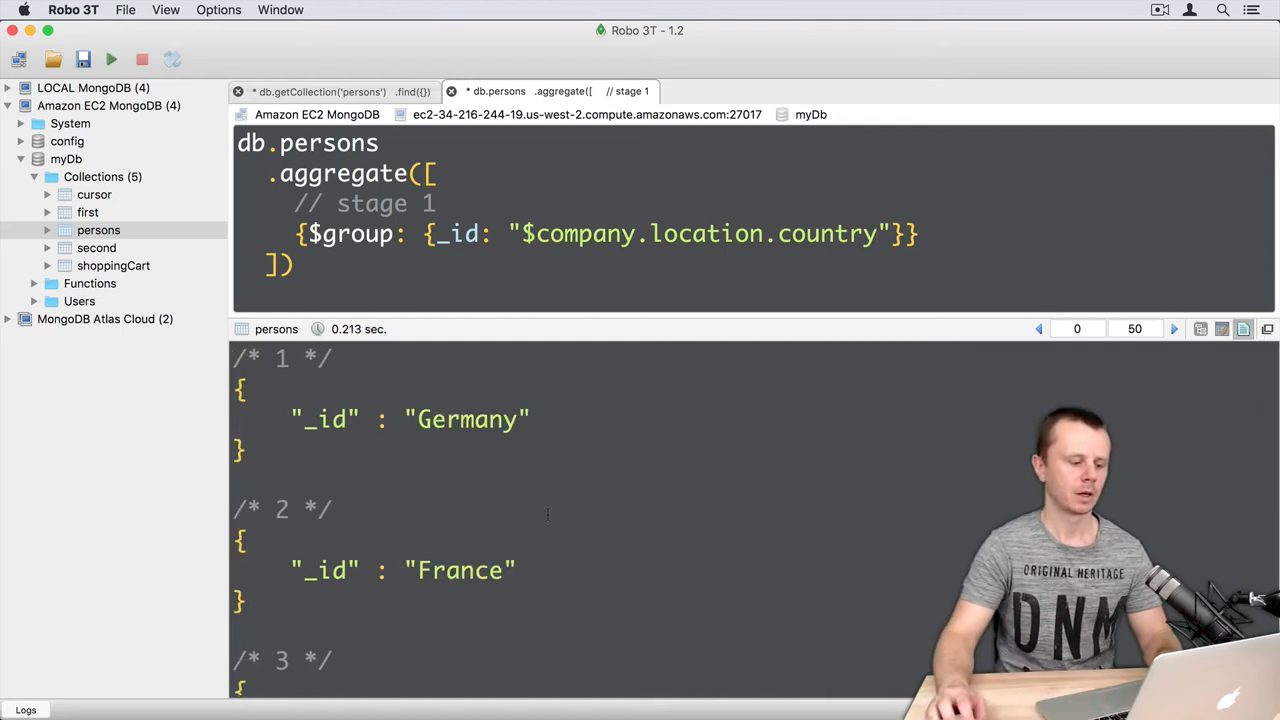
scroll(508, 475, "down", 5)
scroll(508, 475, "down", 3)
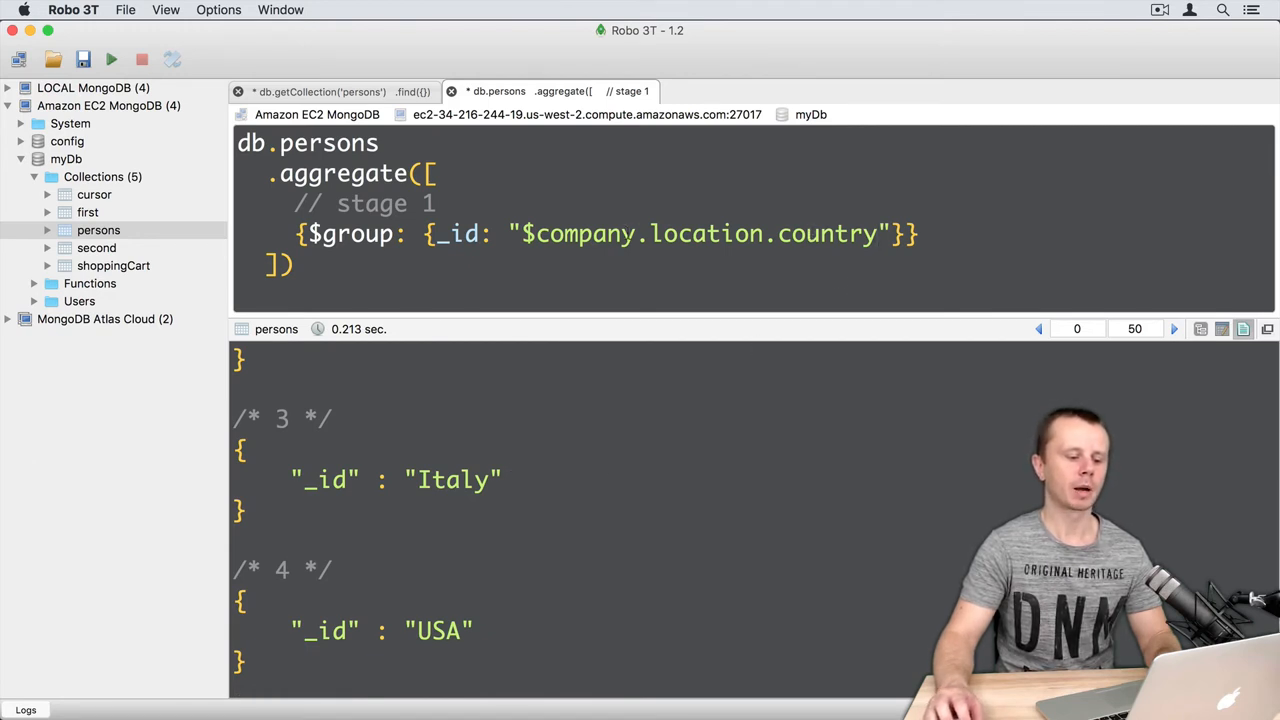
left_click_drag(765, 233, 878, 236)
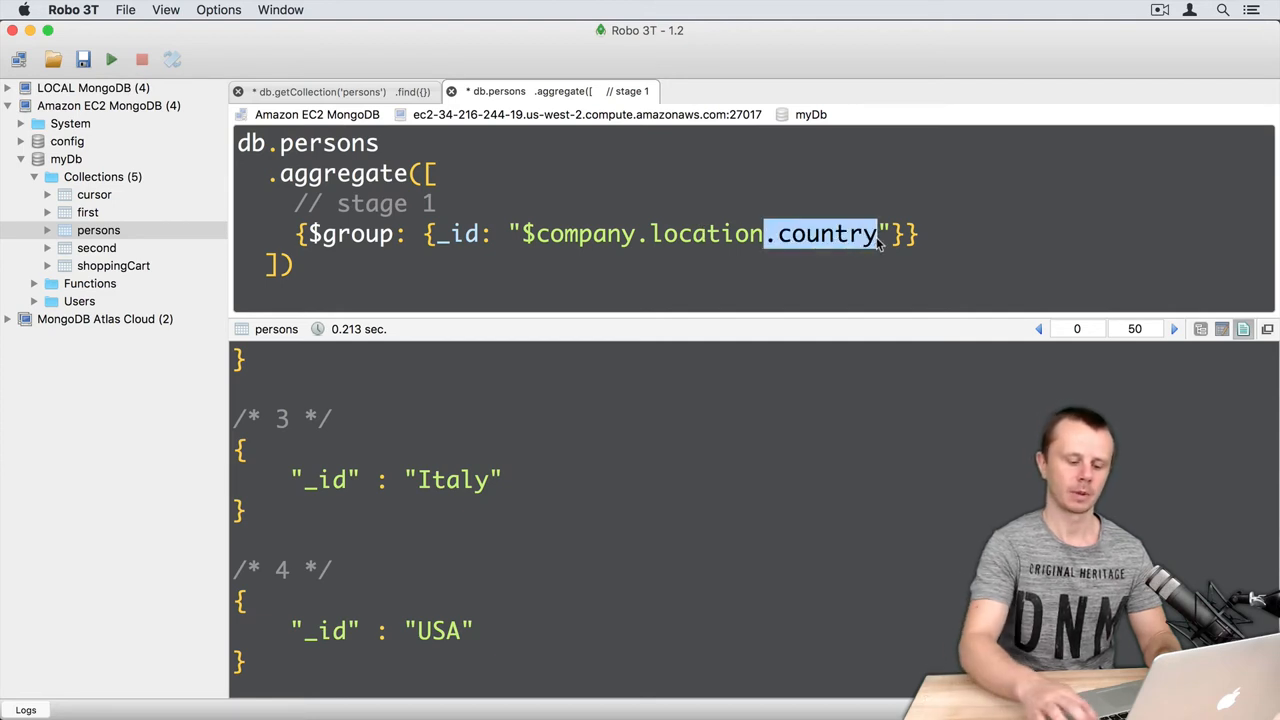
- Shorten the group key to "$company.location" and rerun for distinct country-address objects
key("BackSpace")
key("super+Return")
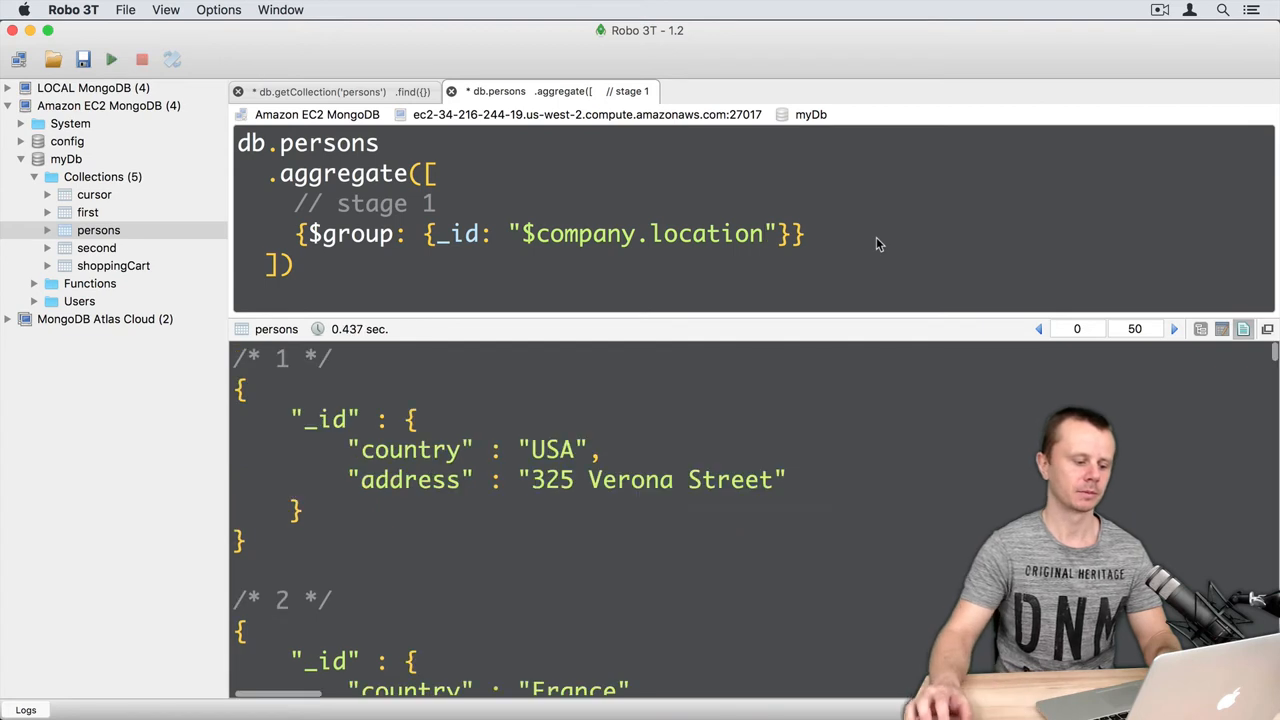
left_click_drag(408, 418, 380, 512)
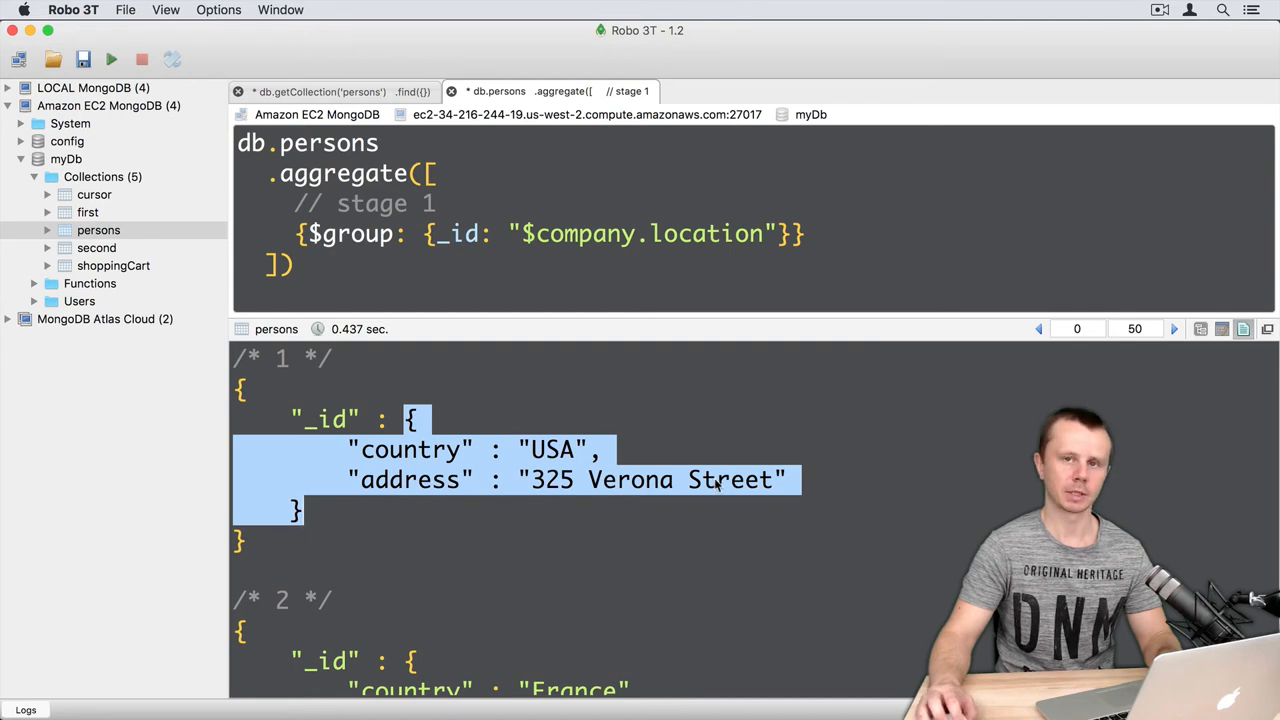
scroll(604, 482, "down", 5)
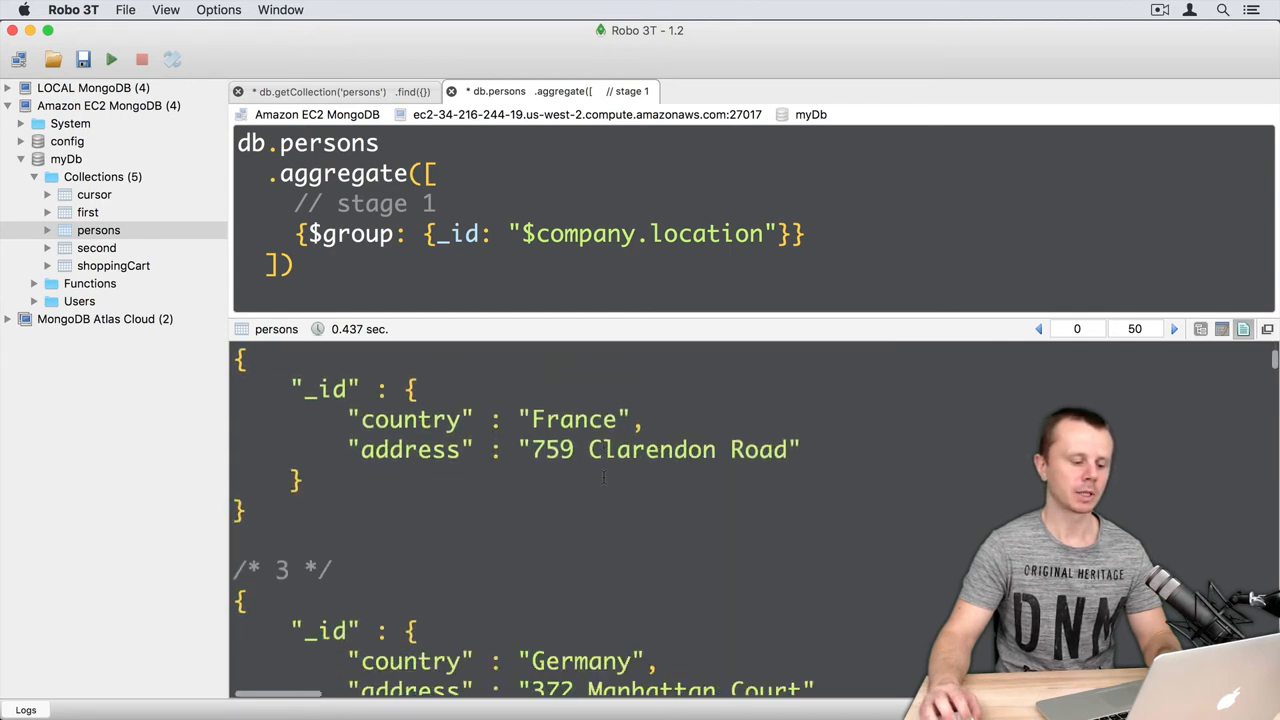
scroll(604, 482, "down", 3)
scroll(604, 482, "down", 3)
scroll(604, 482, "down", 3)
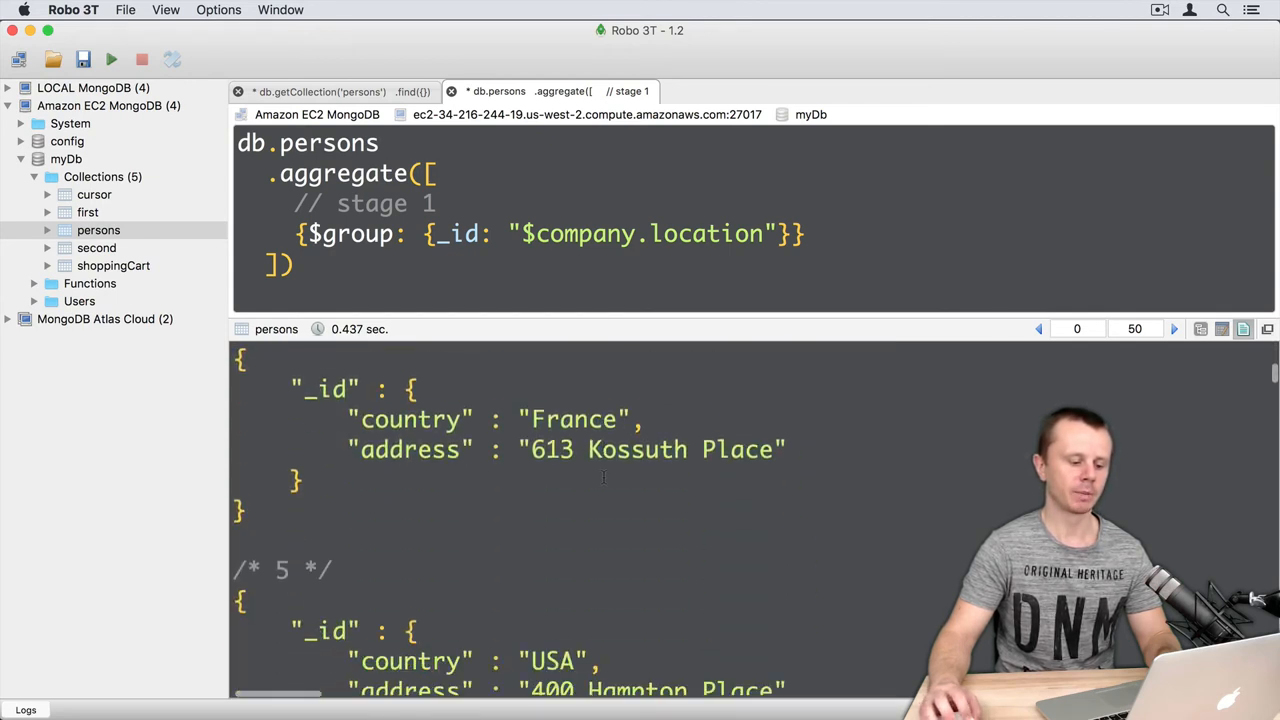
scroll(604, 482, "down", 3)
scroll(604, 482, "down", 3)
scroll(604, 482, "down", 3)
scroll(604, 478, "down", 3)
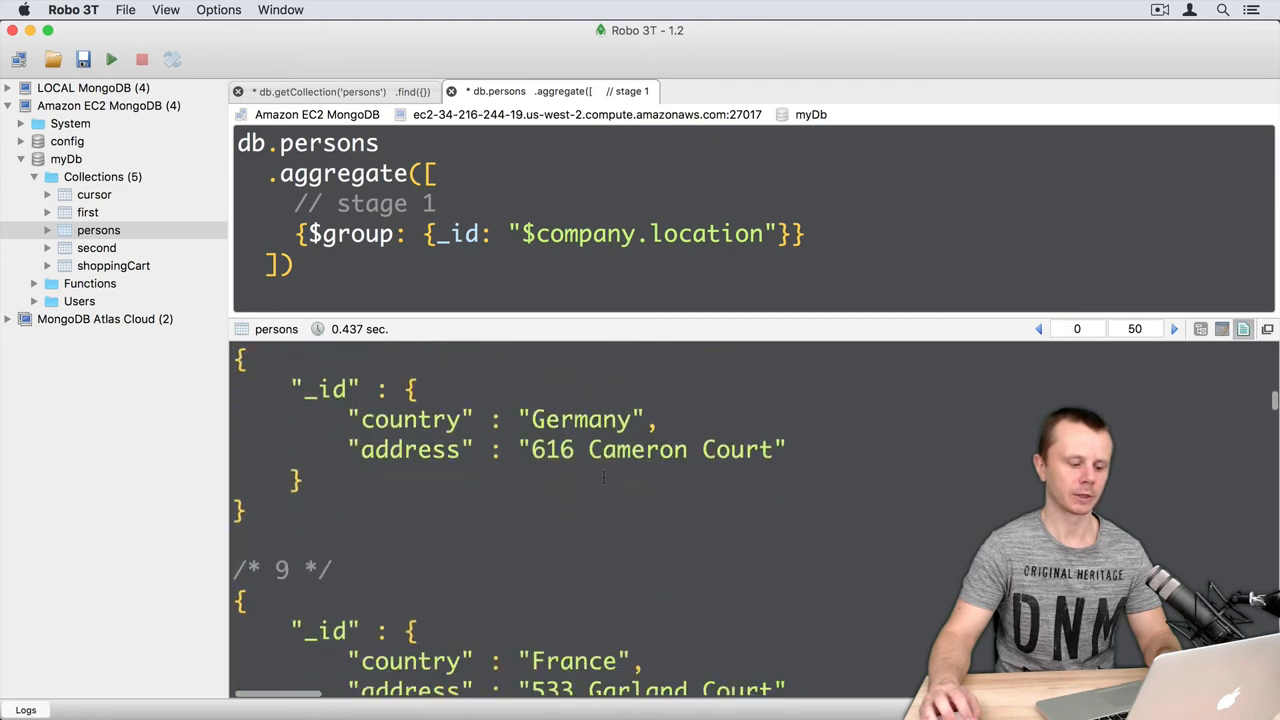
scroll(604, 478, "down", 3)
scroll(604, 478, "down", 1)
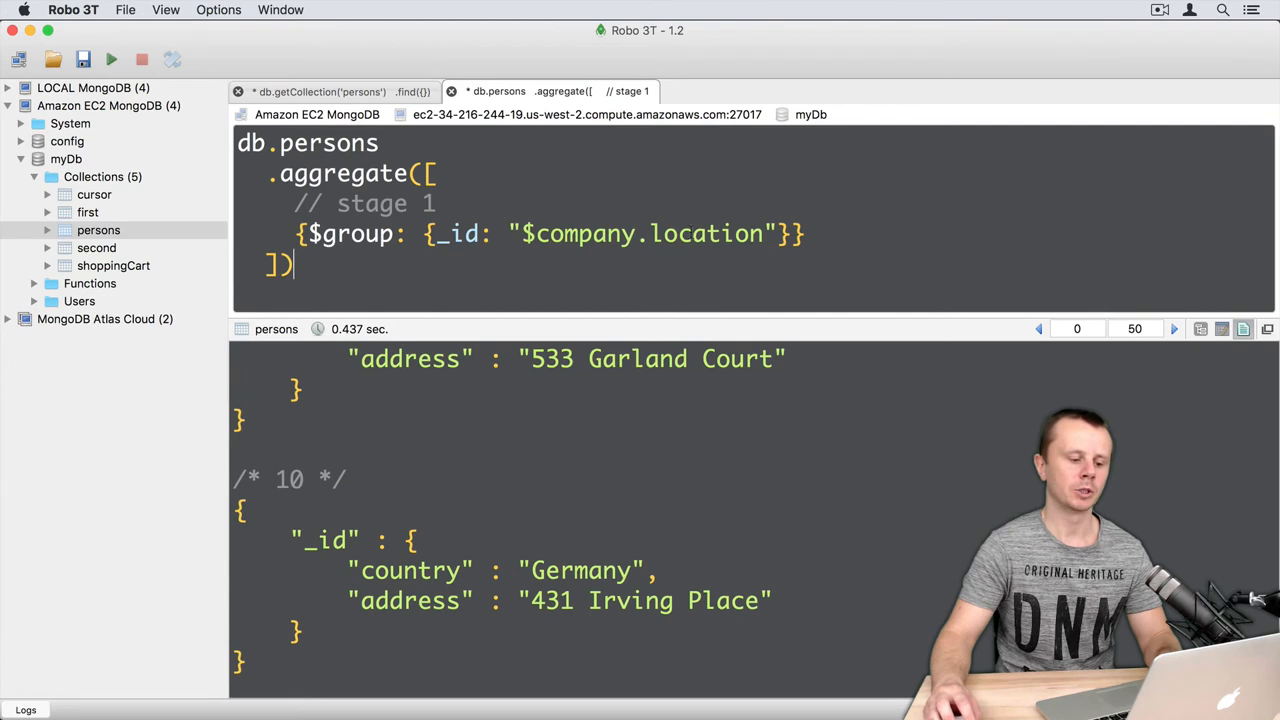
- Shorten the group key to "$company" and rerun, returning each distinct company document
double_click(705, 234)
key("BackSpace")
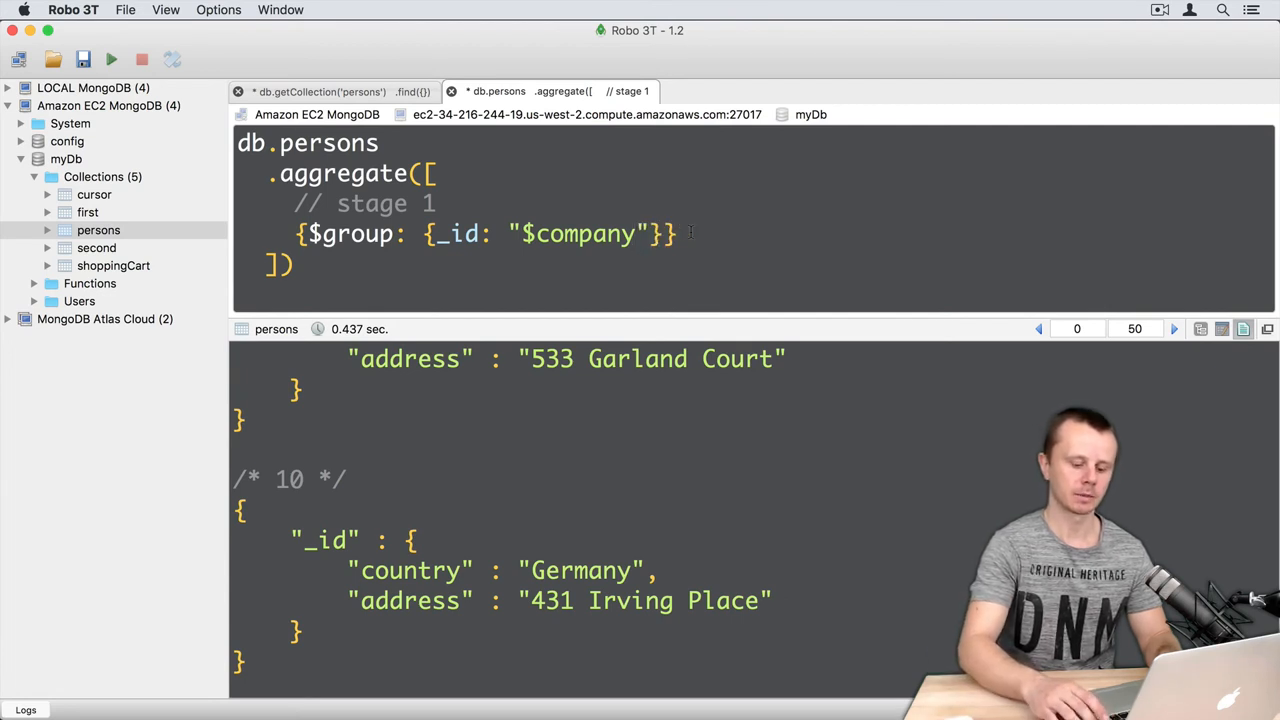
key("super+Return")
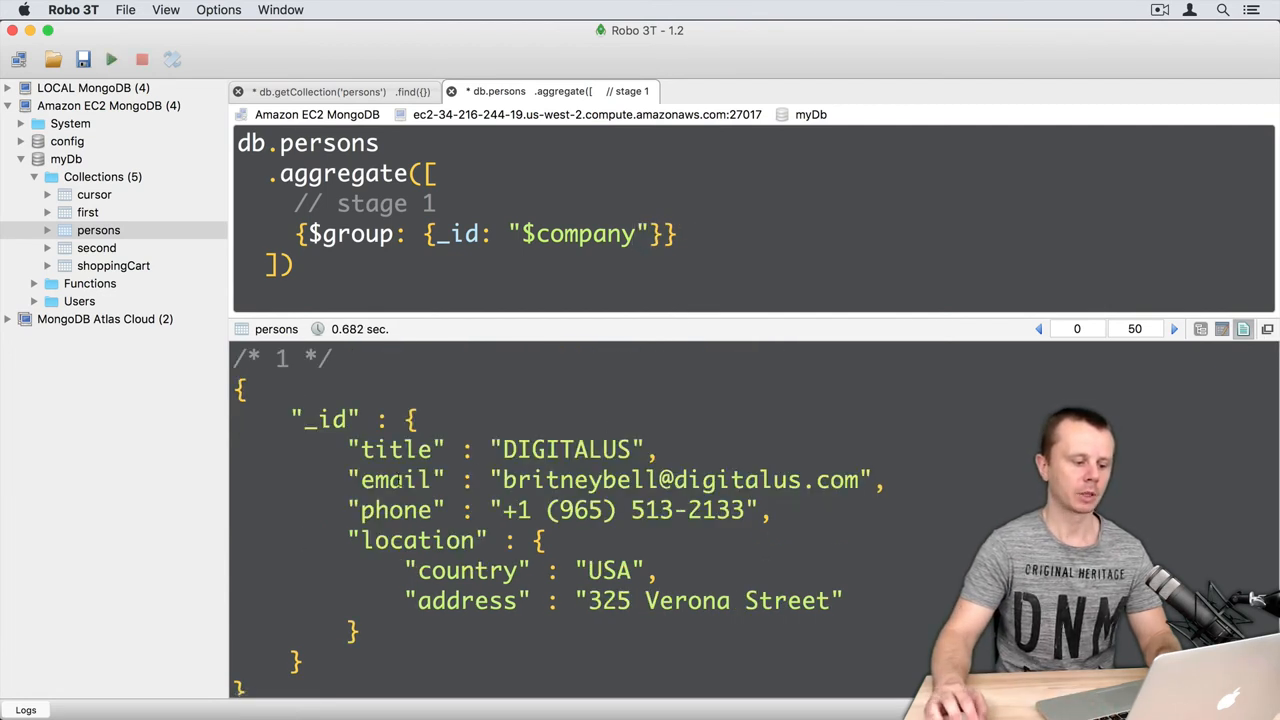
left_click_drag(410, 418, 375, 650)
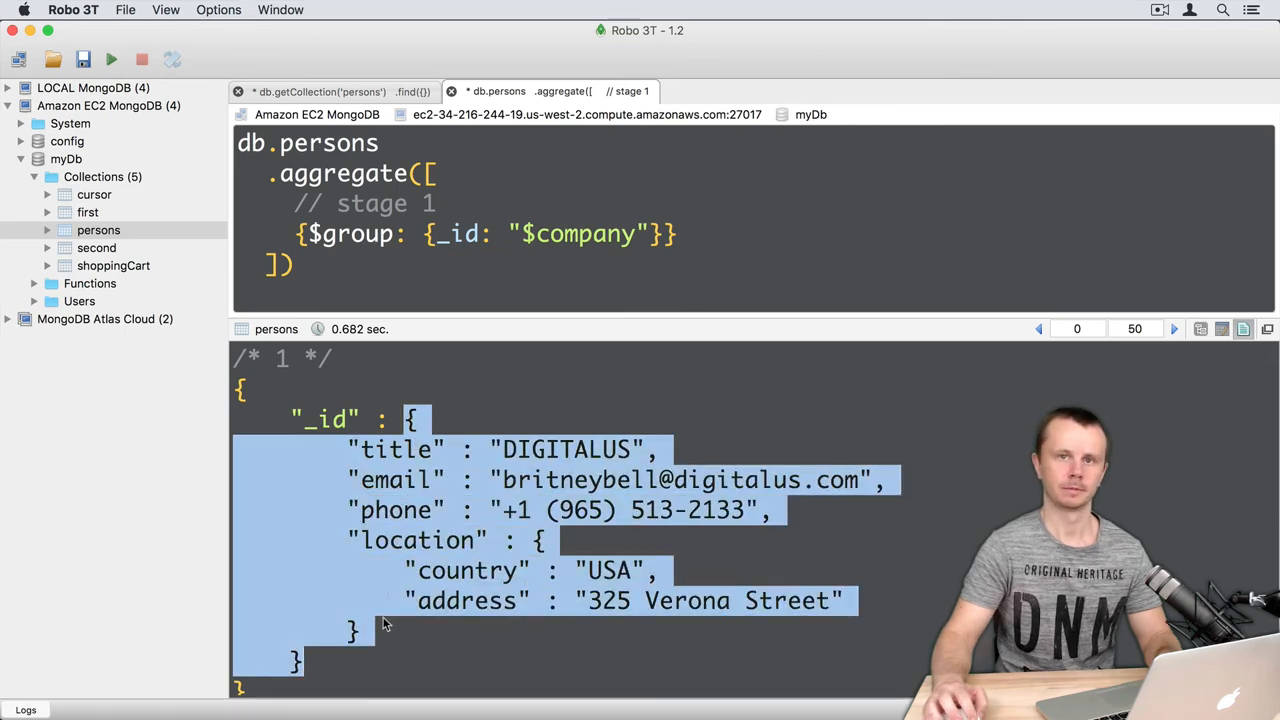
left_click(388, 600)
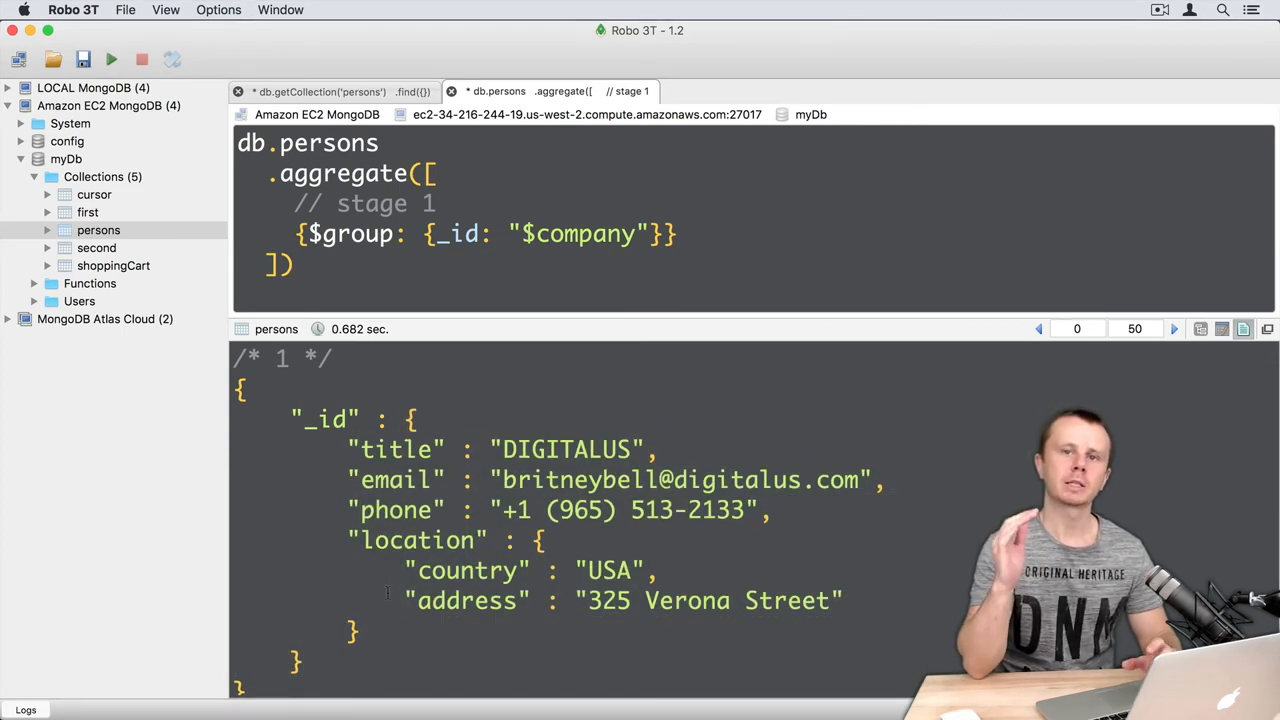